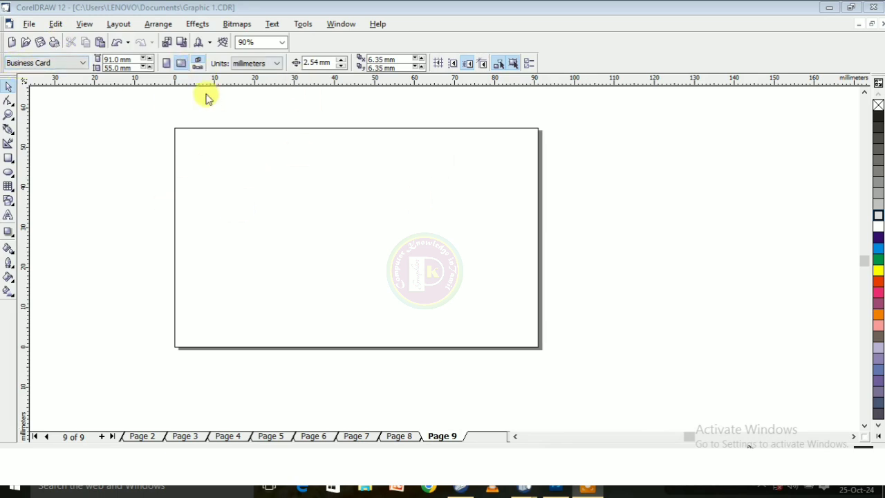
Step: Draw a rectangle about 91 by 55 mm covering the whole landscape business card page
left_click(167, 64)
left_click(180, 63)
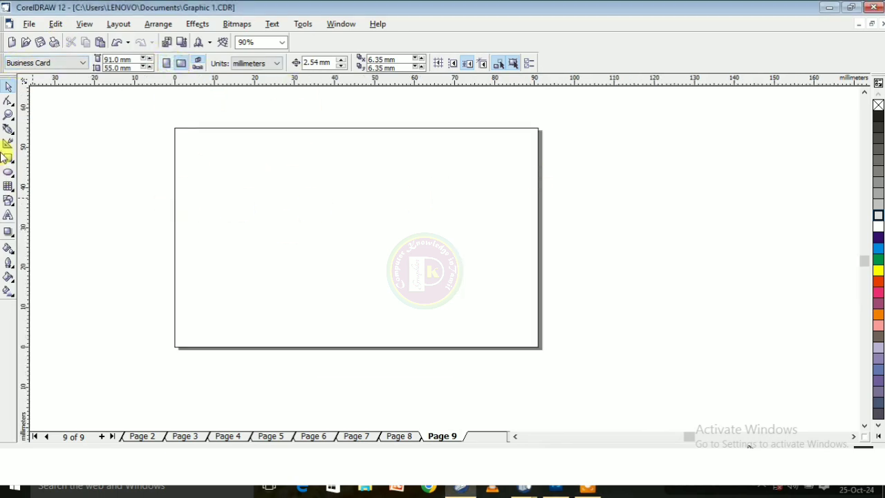
left_click(9, 160)
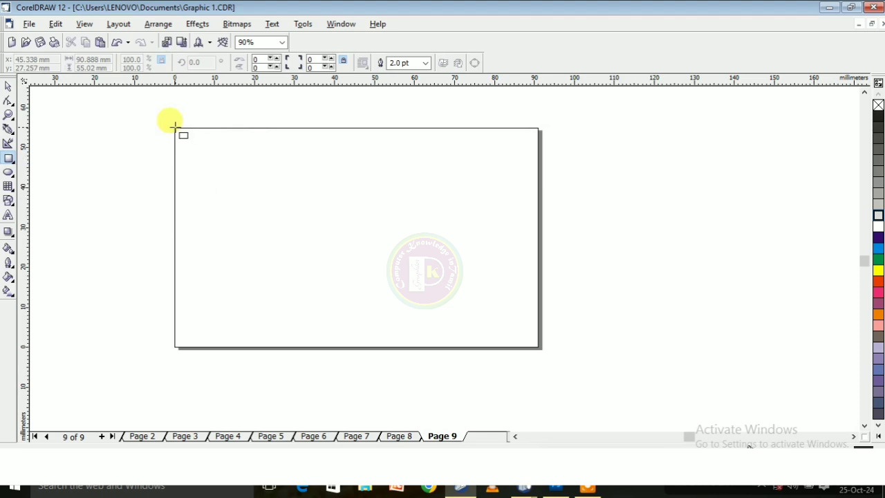
left_click_drag(175, 127, 540, 347)
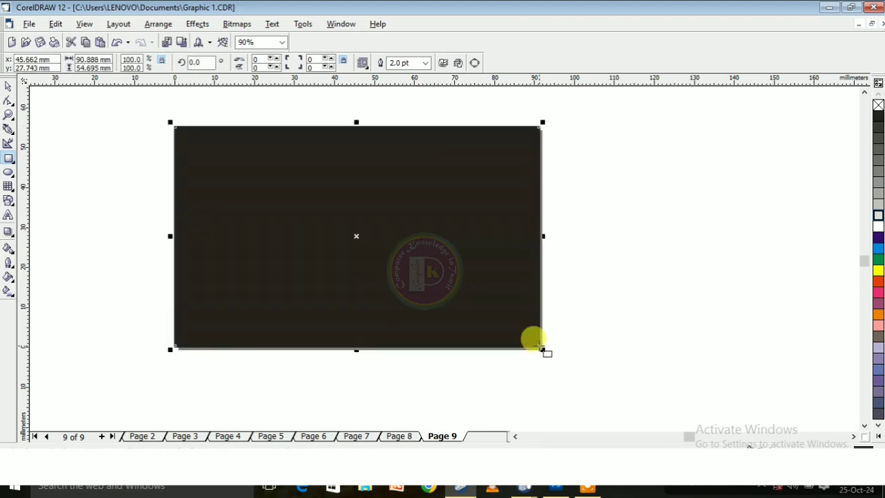
Step: Apply a horizontal linear gradient to the rectangle, extending past both sides, with light grey at both ends
left_click(7, 293)
left_click_drag(97, 233, 636, 233)
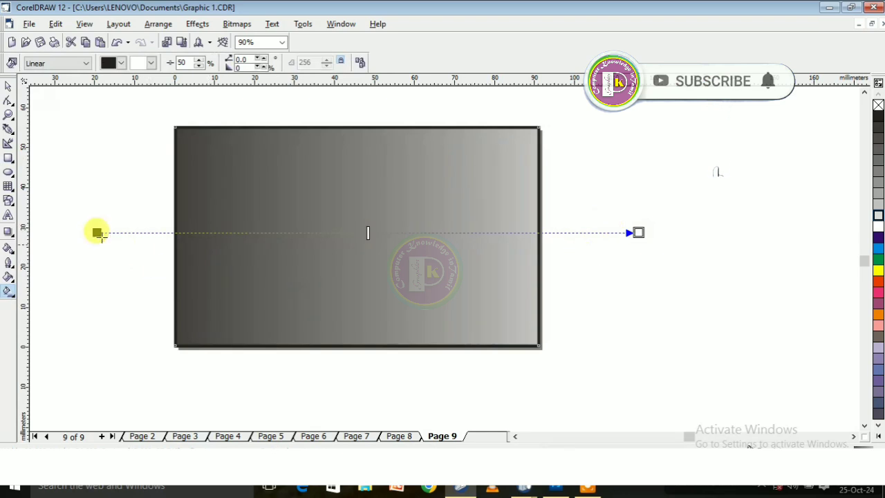
left_click(877, 204)
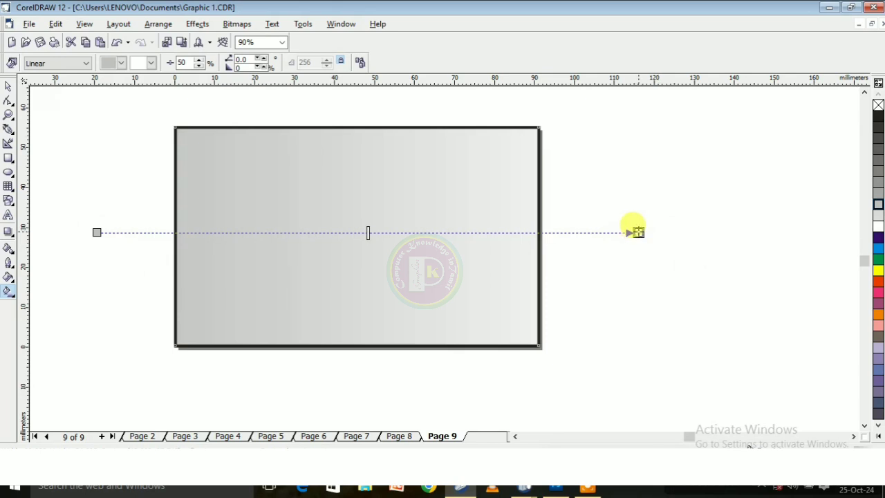
left_click(638, 233)
left_click(878, 206)
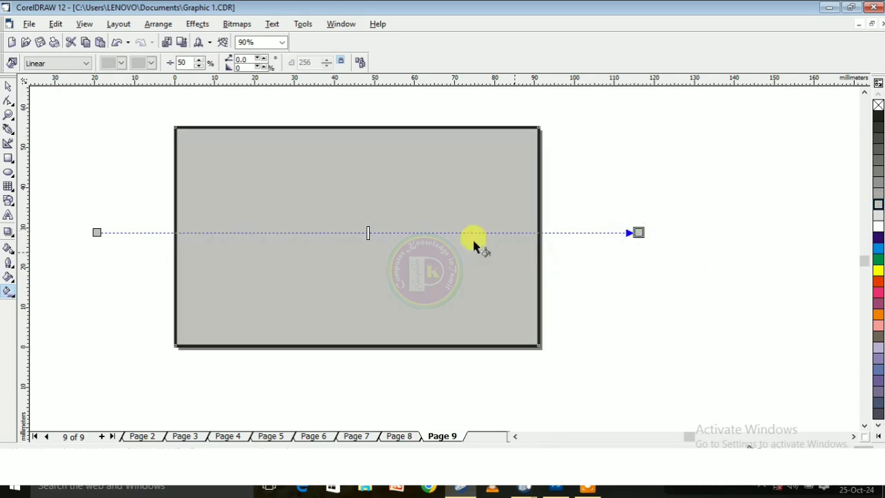
Step: Add a white colour node in the middle of the rectangle's grey gradient
left_click(357, 232)
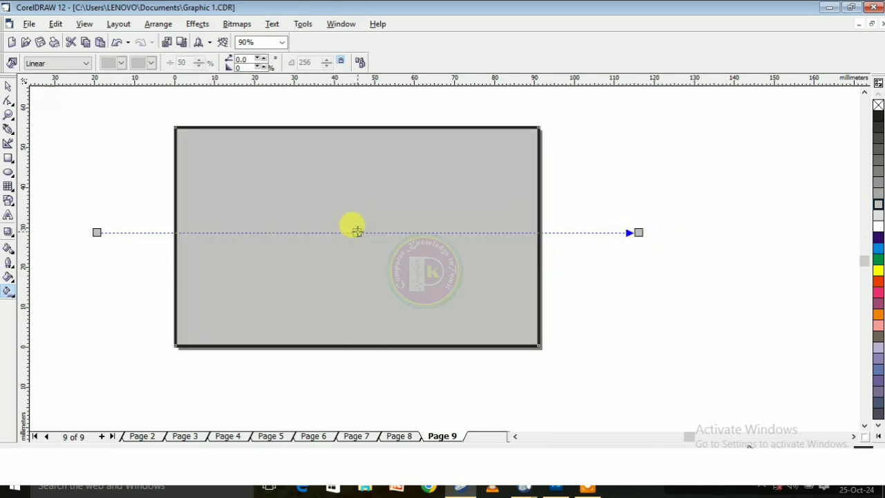
double_click(357, 231)
left_click(879, 226)
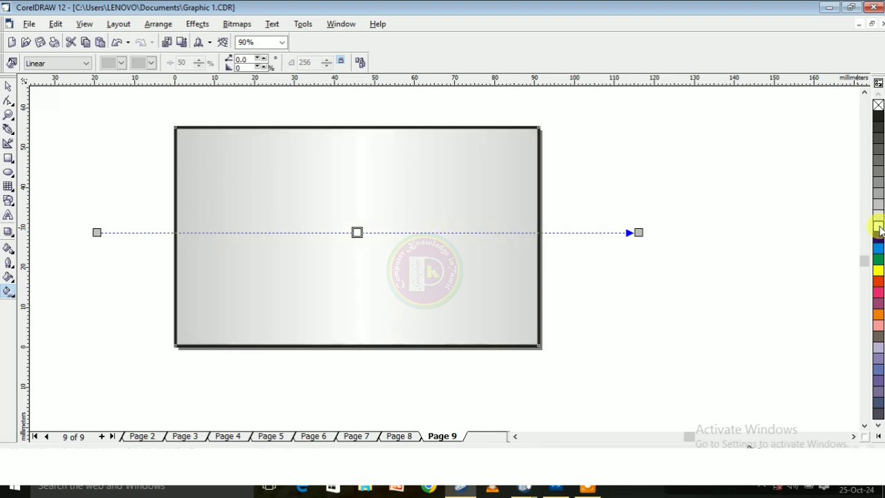
Step: Tilt the rectangle's gradient to about -21.7 degrees and adjust its edge padding, bringing its ends close to the card's sides
left_click_drag(95, 233, 108, 151)
left_click_drag(638, 232, 601, 347)
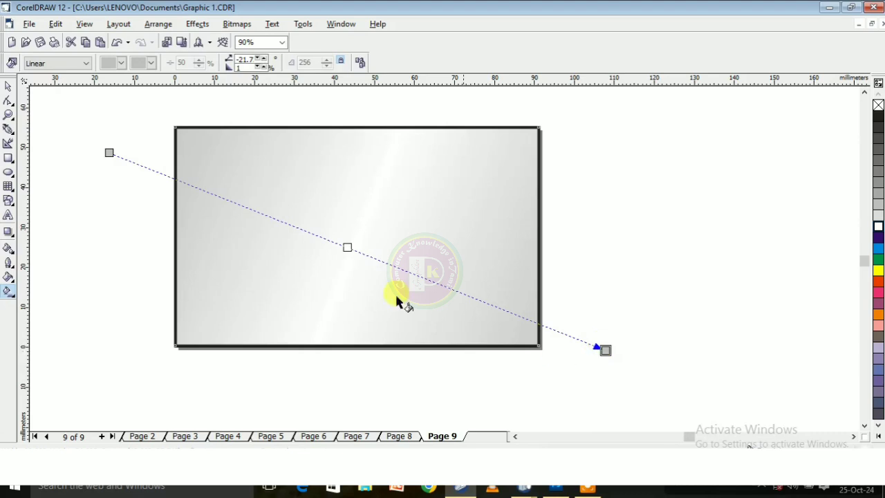
left_click(263, 68)
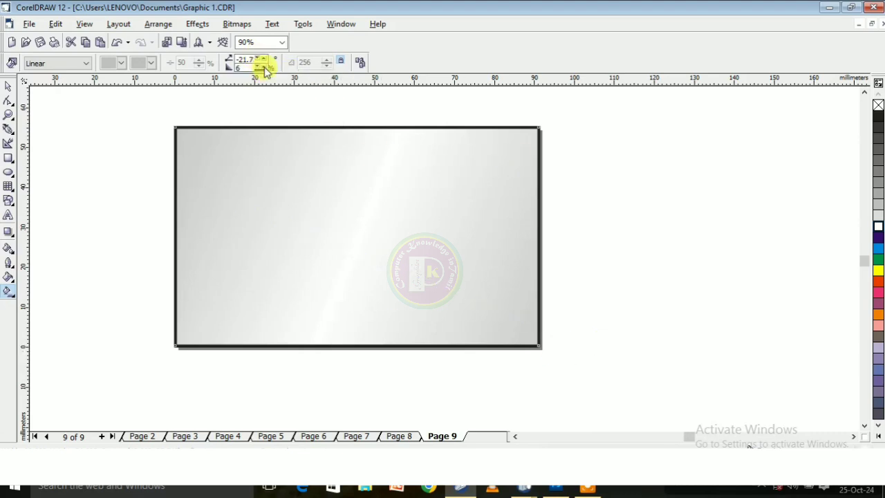
left_click(256, 69)
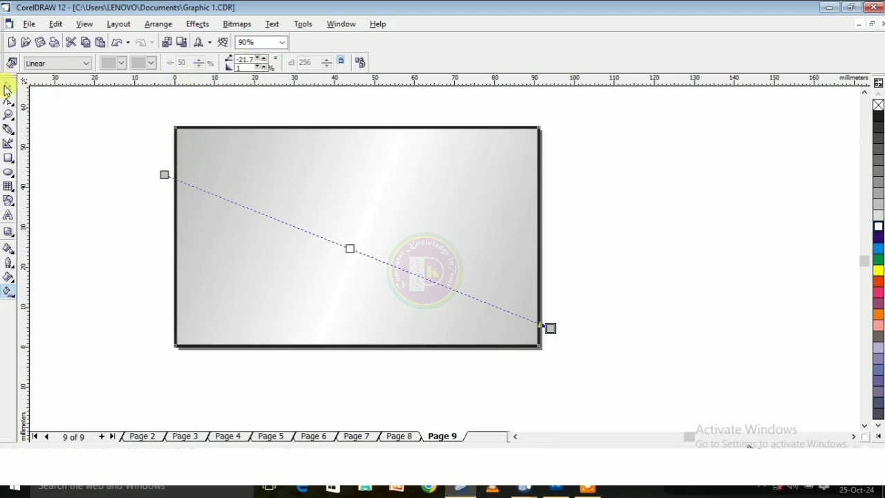
Step: Remove the outline from the gradient background rectangle
left_click(7, 89)
left_click(79, 187)
left_click(267, 257)
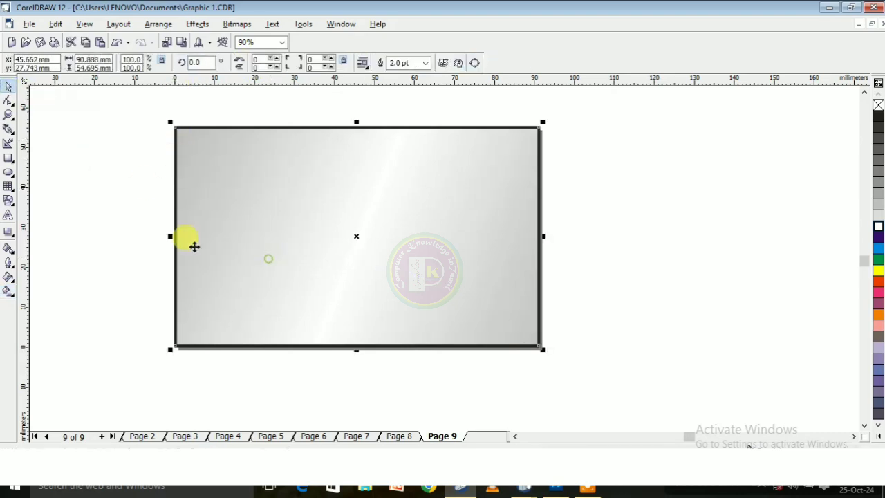
left_click(11, 263)
left_click(64, 270)
left_click(86, 254)
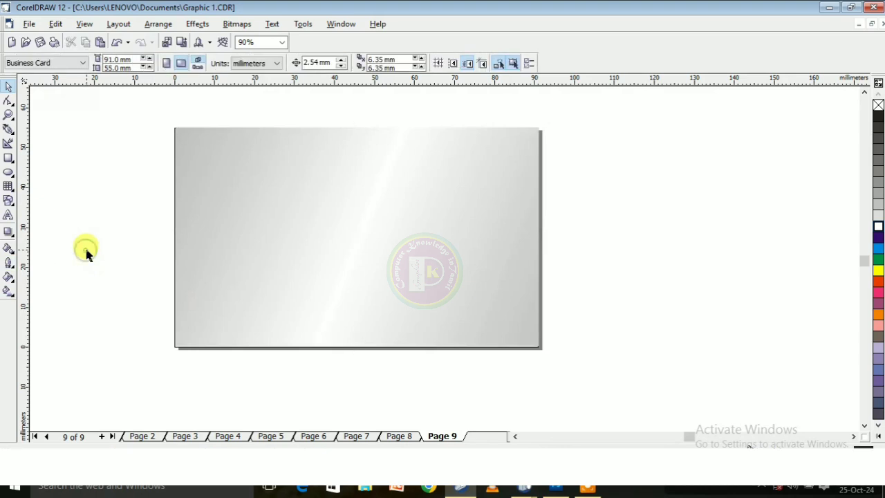
Step: Draw a closed triangle about 39 mm wide and 24 mm high in the card's upper-left corner
left_click(9, 128)
left_click(174, 129)
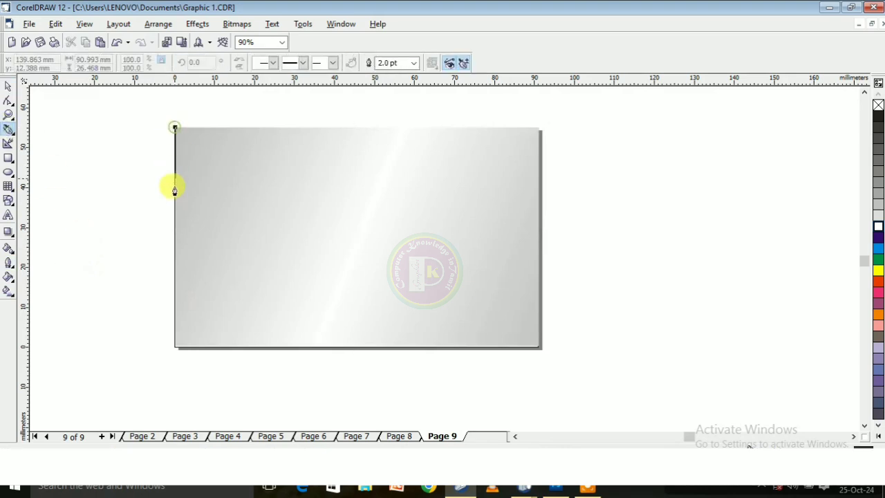
left_click(175, 224)
left_click(330, 128)
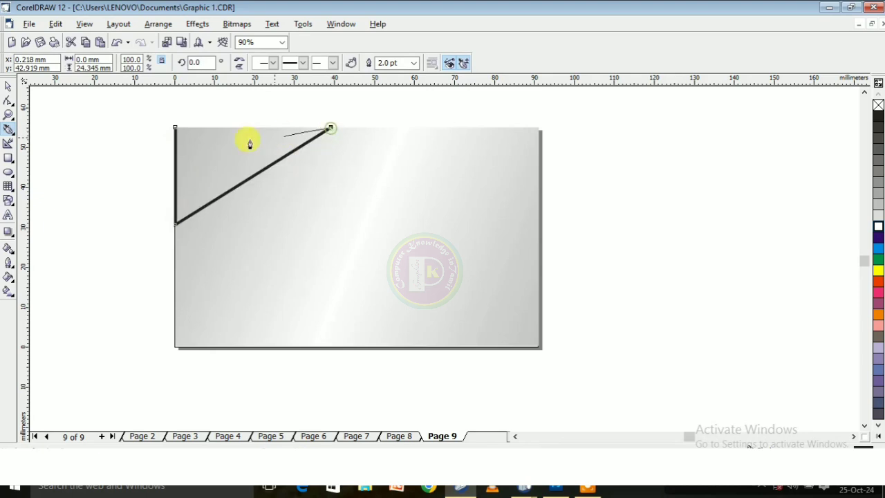
left_click(175, 129)
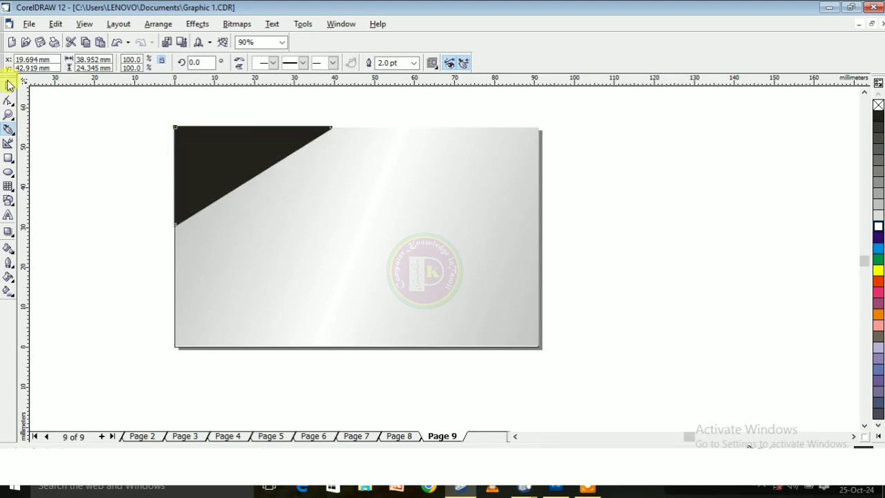
Step: Convert the triangle's diagonal to a curve bowed toward the corner and widen the shape to about 45 mm
left_click(9, 84)
key("F10")
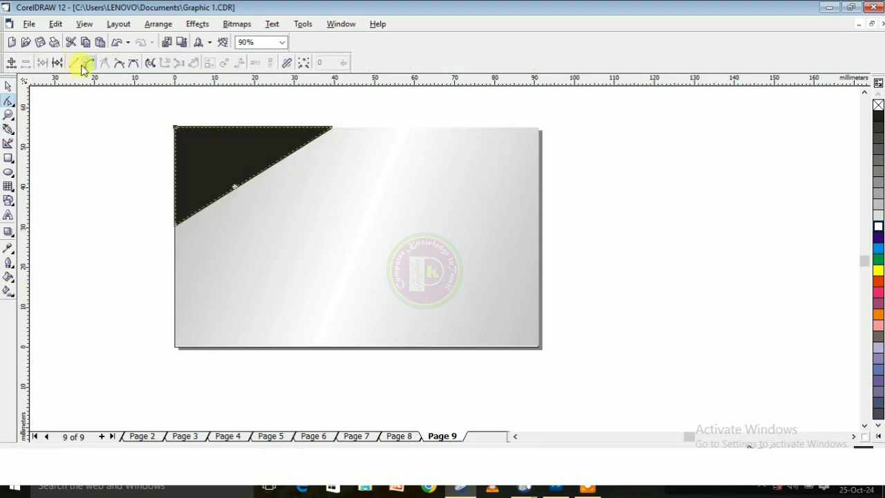
left_click(255, 176)
left_click(241, 178)
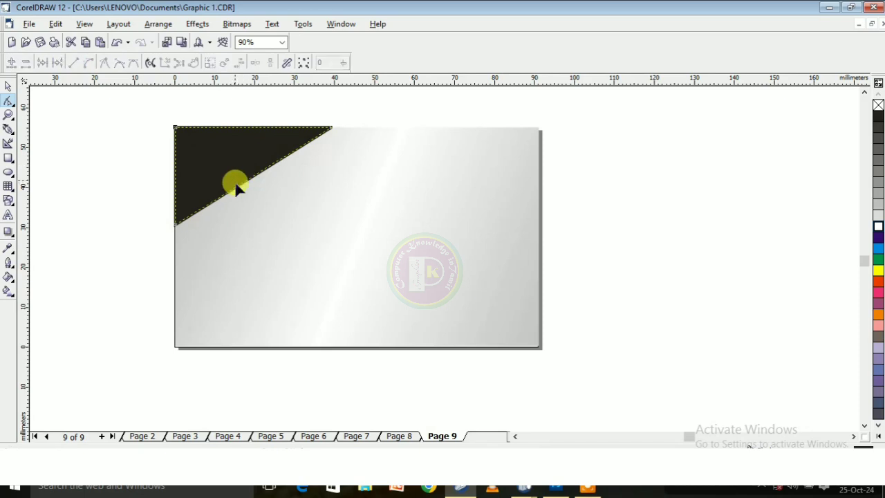
left_click_drag(239, 183, 229, 173)
left_click(8, 86)
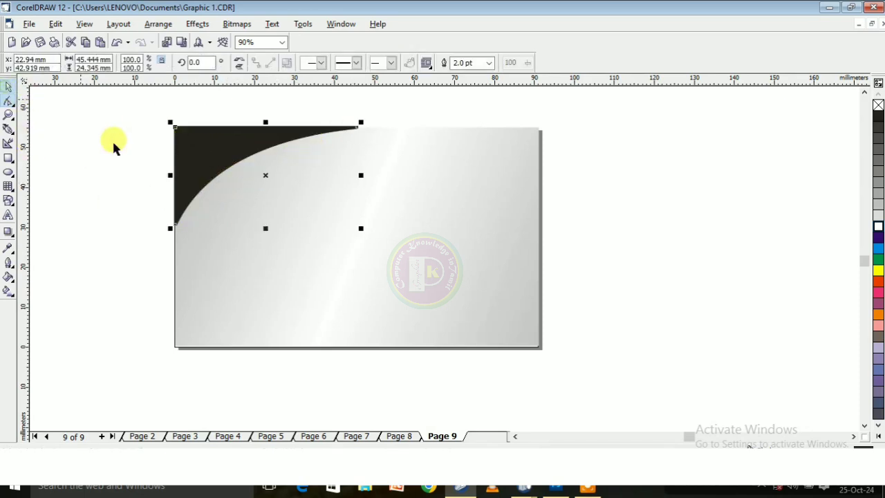
left_click(115, 143)
left_click(207, 159)
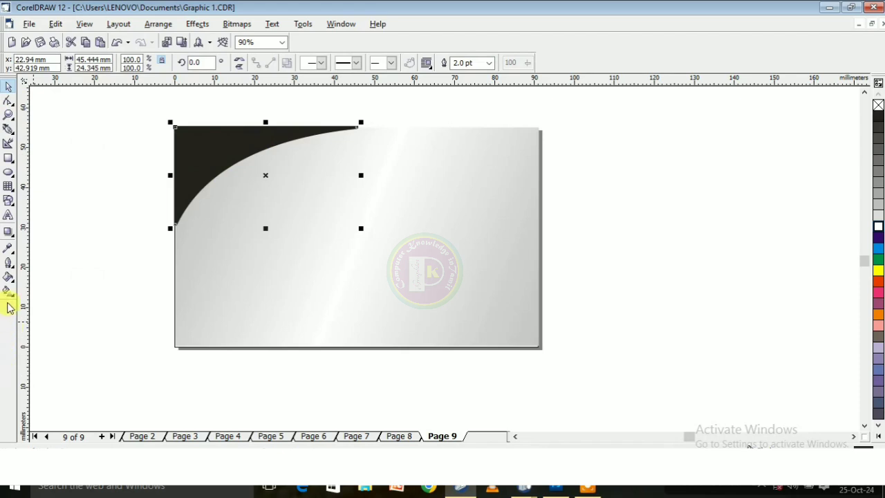
Step: Copy the background rectangle's gradient fill and outline attributes onto the black curved corner shape
left_click(6, 253)
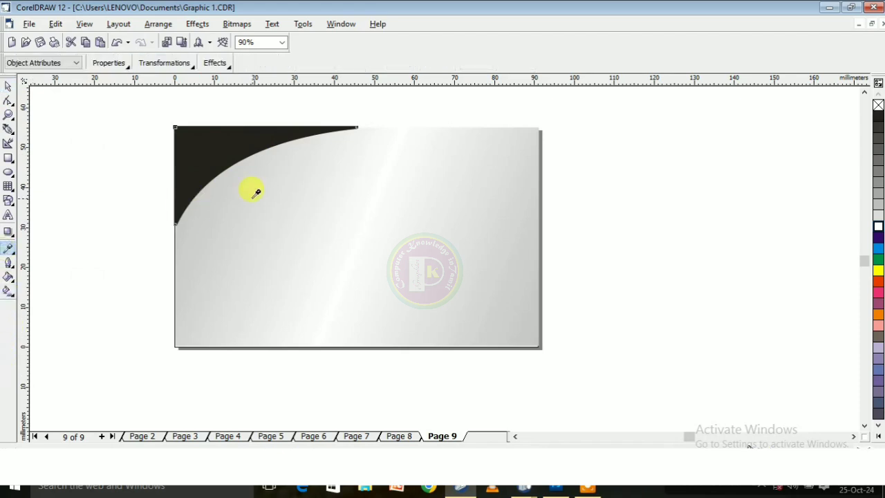
left_click(9, 251)
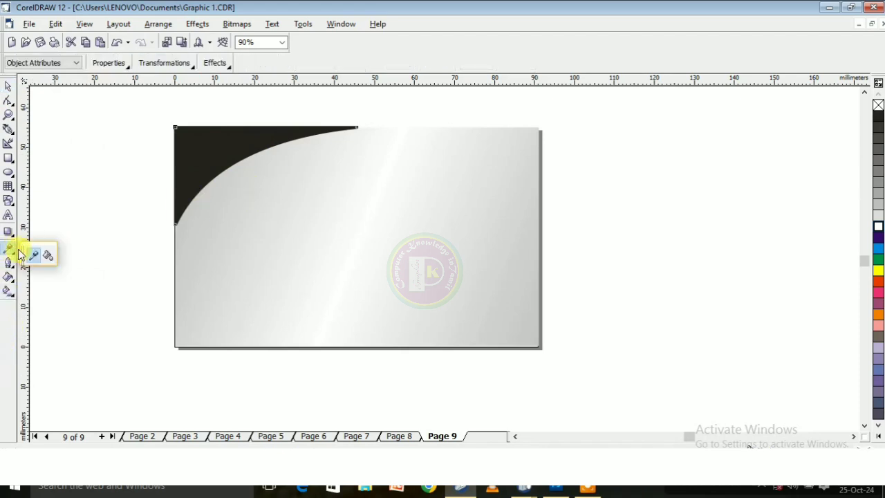
left_click(48, 257)
left_click(191, 141)
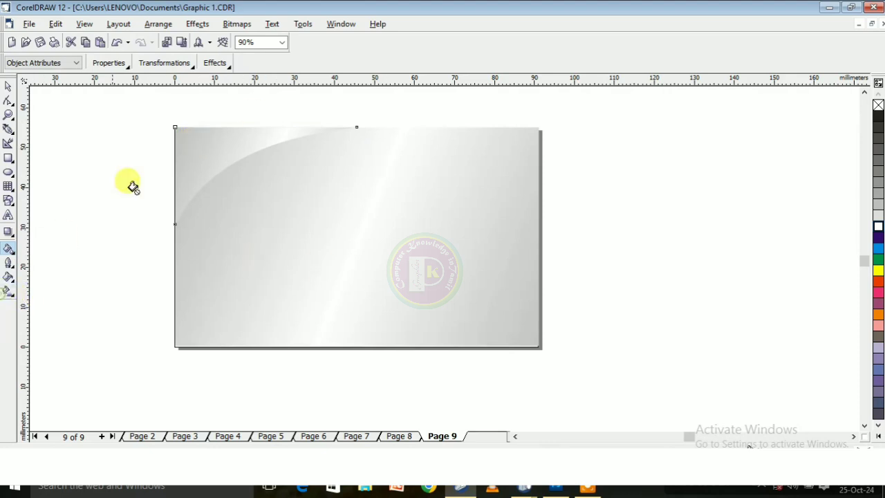
Step: Pull the start of the corner shape's gradient outward past the card's edge and move its white node to position 38%
left_click(6, 292)
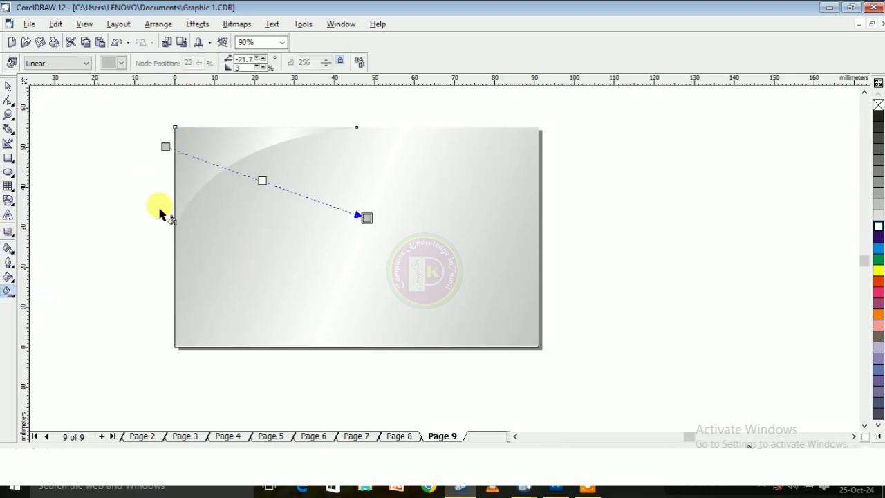
left_click_drag(165, 147, 140, 137)
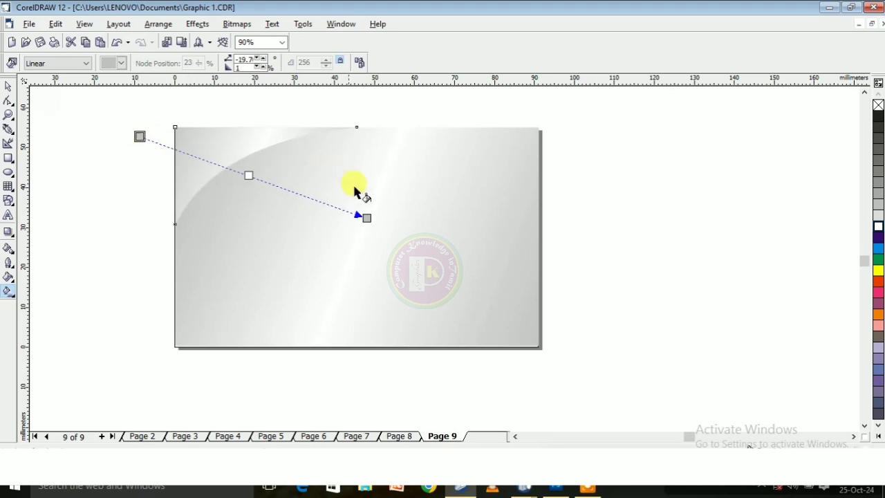
left_click(247, 173)
left_click_drag(235, 169, 226, 166)
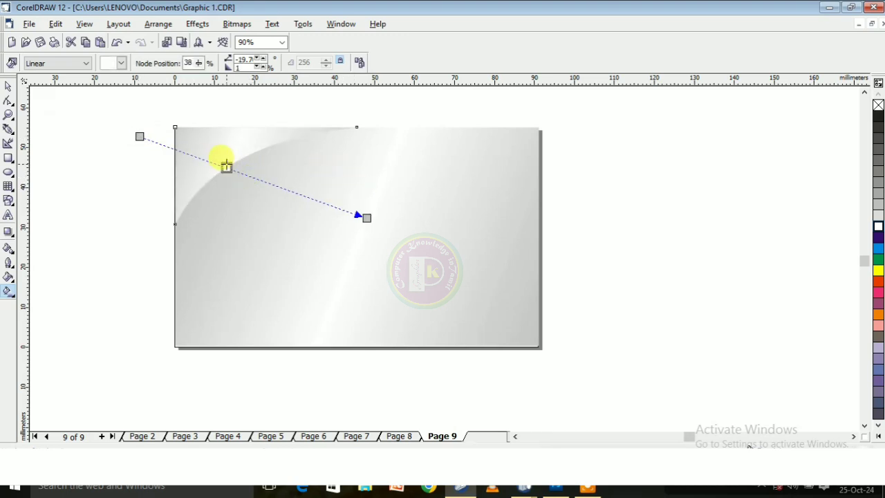
left_click(7, 88)
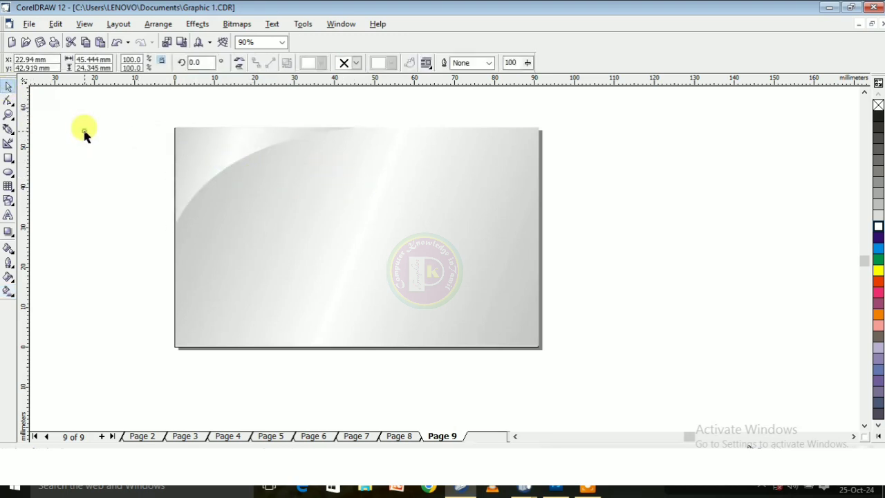
left_click(85, 132)
Step: Duplicate the curved corner shape with a slight offset down and to the right, and fill the copy white
left_click(195, 166)
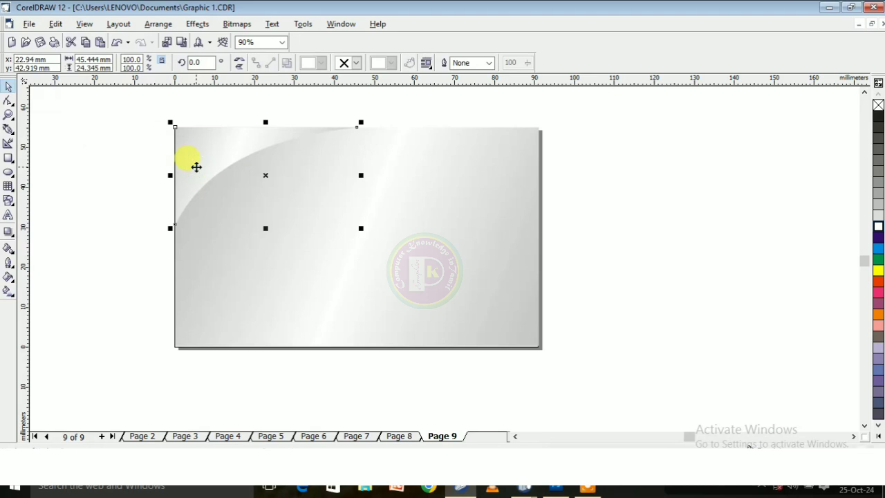
left_click_drag(197, 166, 222, 177)
left_click_drag(255, 134, 218, 144)
left_click(878, 230)
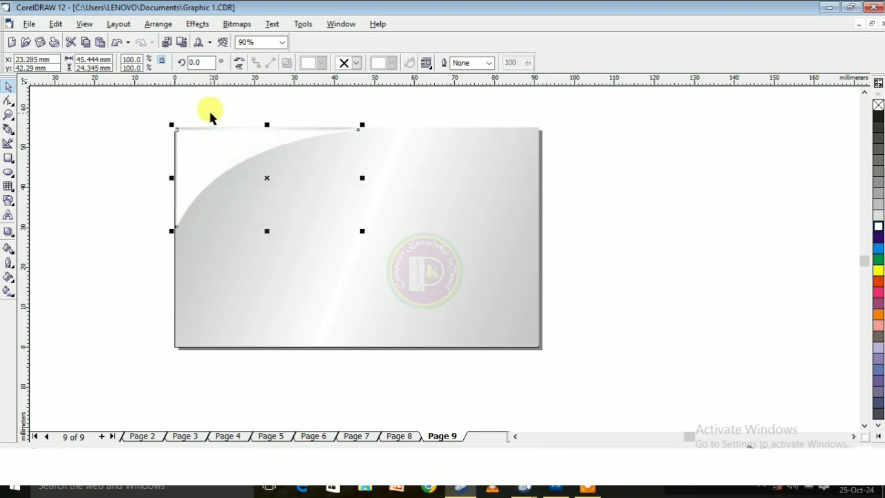
Step: Bring the original gradient corner shape to the front of the white copy
left_click(209, 112)
left_click(194, 131)
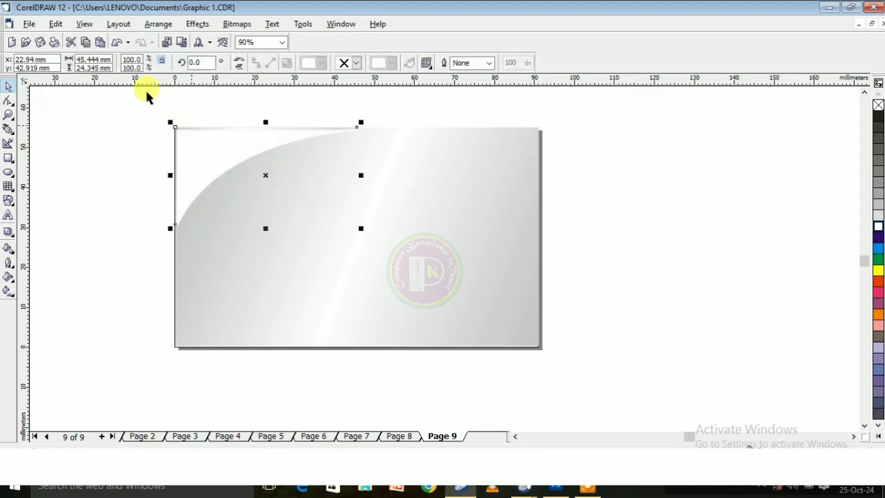
left_click(158, 24)
mouse_move(183, 83)
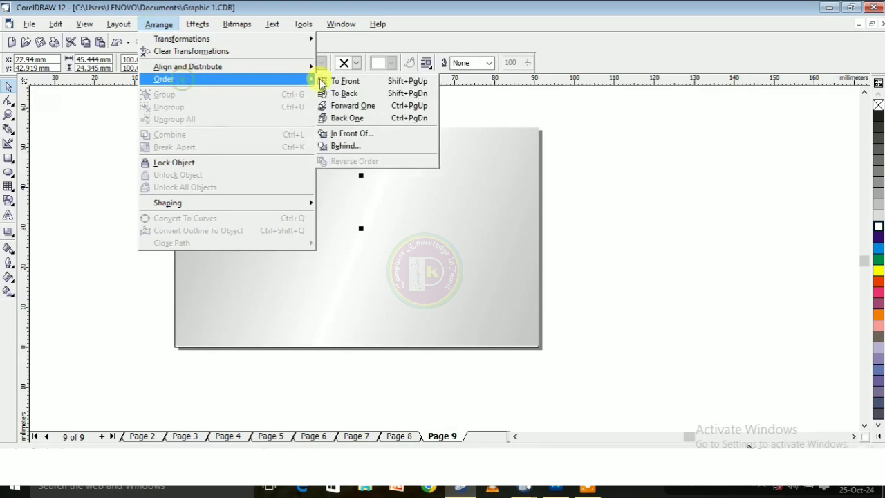
left_click(352, 81)
left_click(84, 179)
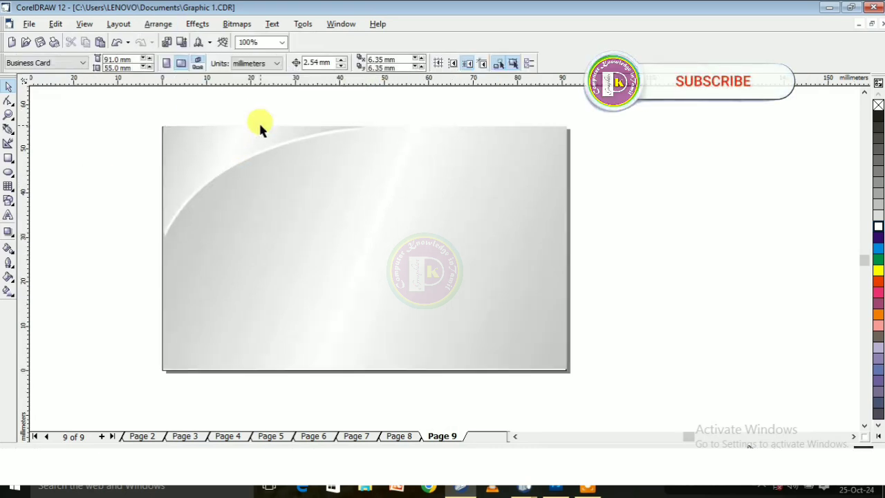
Step: Reshape the white corner copy by moving its lower node onto the card's left edge and adjusting both handles of its curve
scroll(258, 125, "up", 2)
left_click(290, 155)
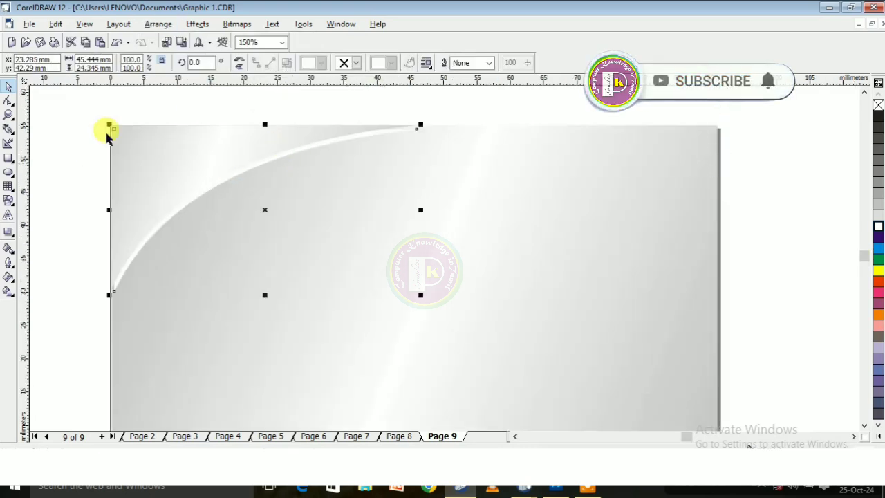
left_click(7, 101)
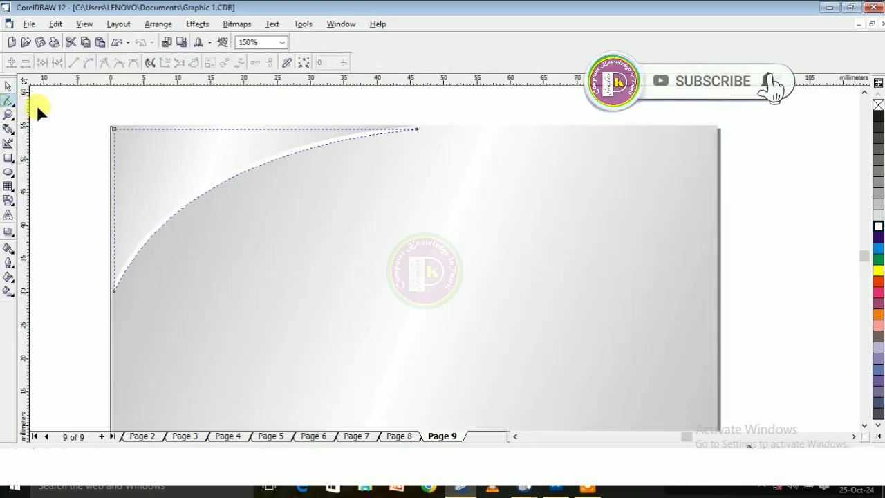
left_click(112, 289)
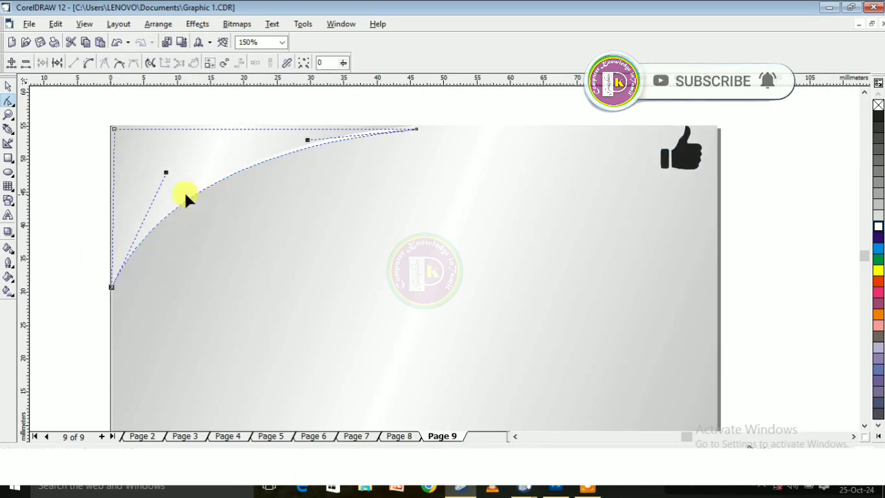
left_click_drag(168, 171, 173, 176)
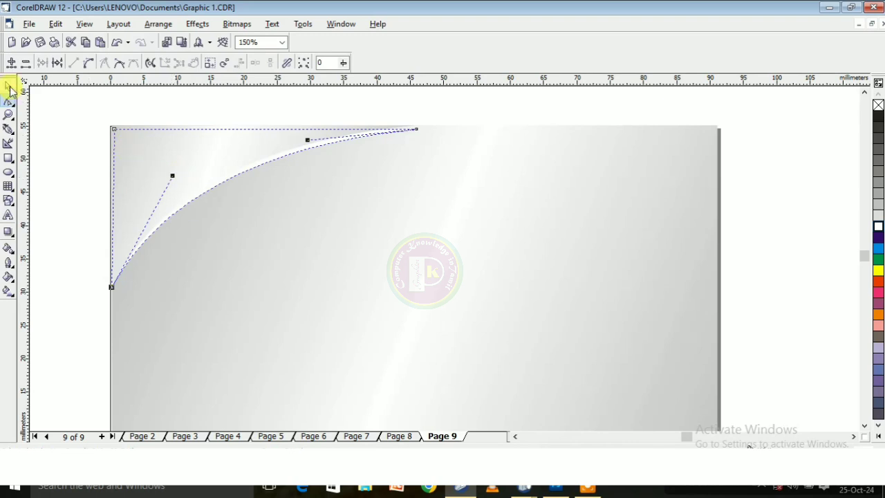
left_click_drag(307, 138, 302, 140)
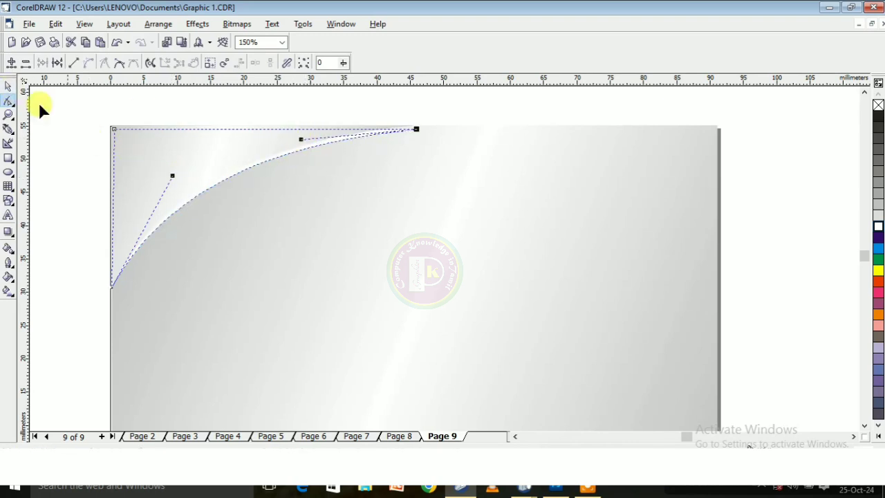
left_click(8, 86)
left_click(84, 133)
scroll(260, 151, "down", 1)
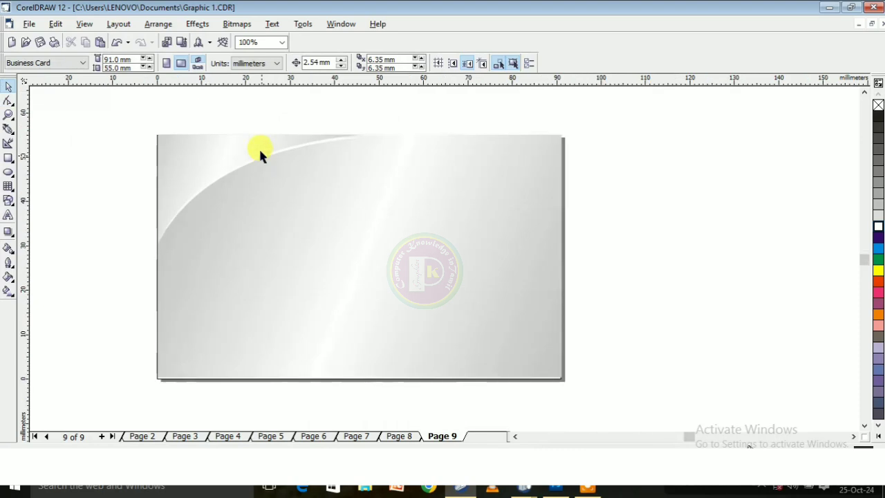
Step: Add a drop shadow to the white corner copy with 0.0 mm offsets, opacity 70 and feather 15
scroll(242, 123, "up", 1)
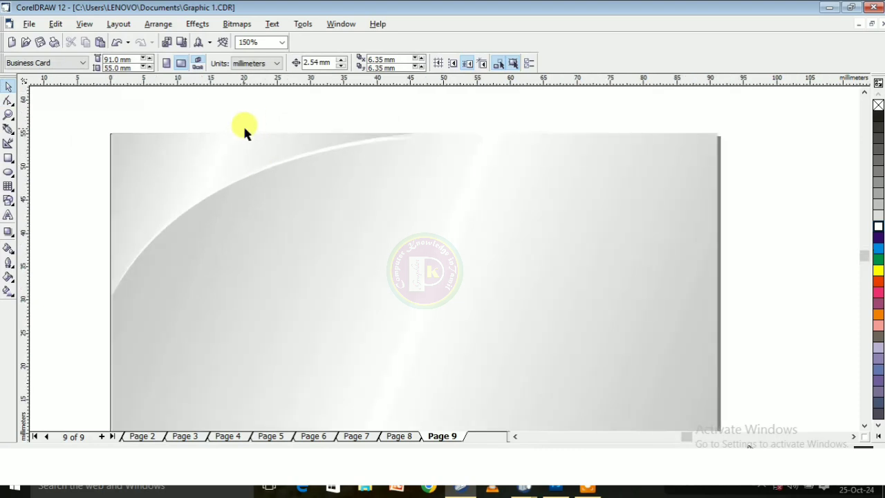
scroll(439, 179, "up", 1)
left_click(399, 155)
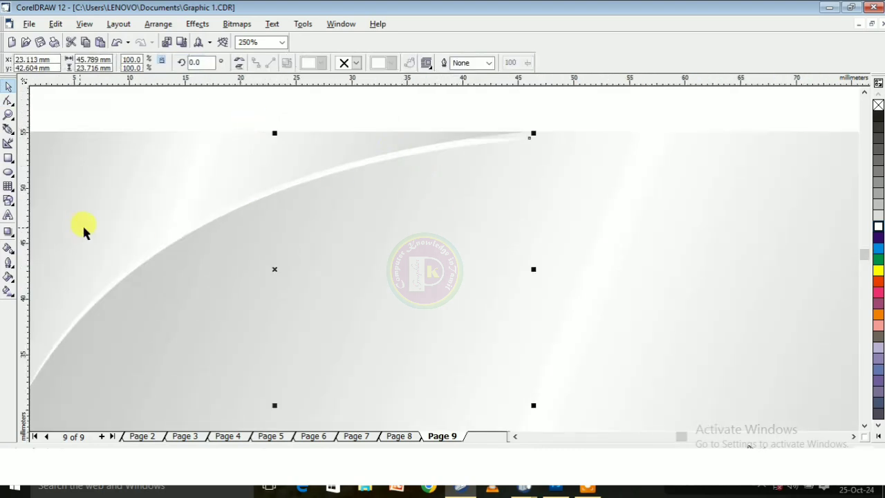
left_click(9, 235)
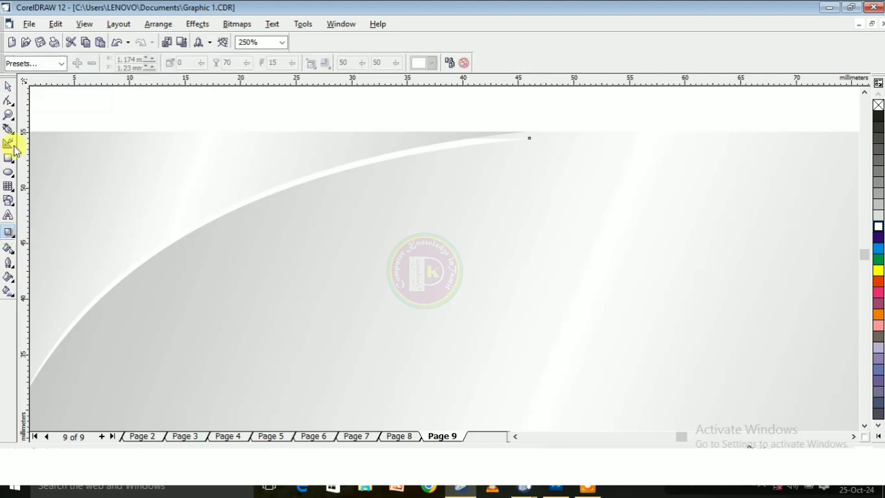
left_click(61, 63)
left_click(64, 88)
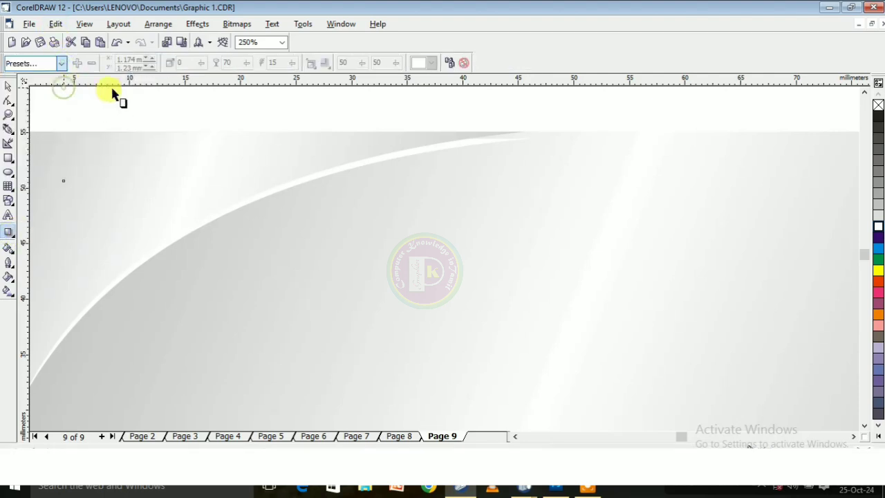
scroll(172, 148, "down", 2)
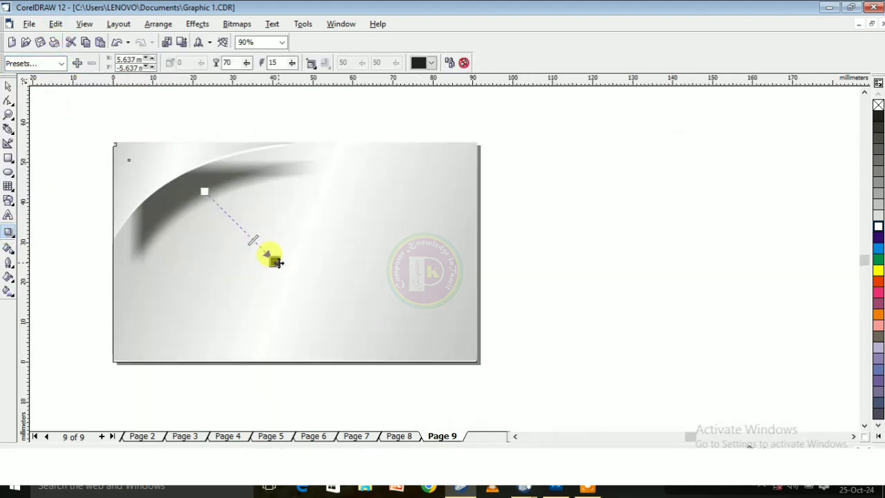
left_click_drag(275, 262, 245, 233)
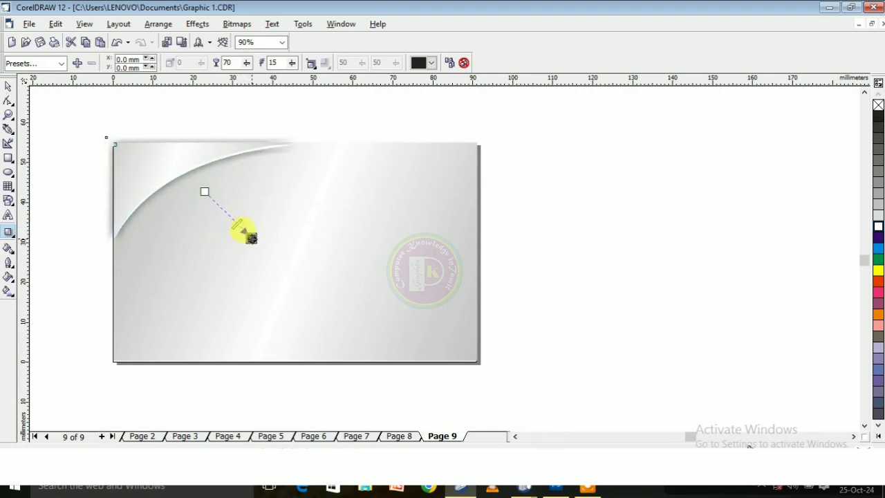
left_click(9, 85)
left_click(104, 142)
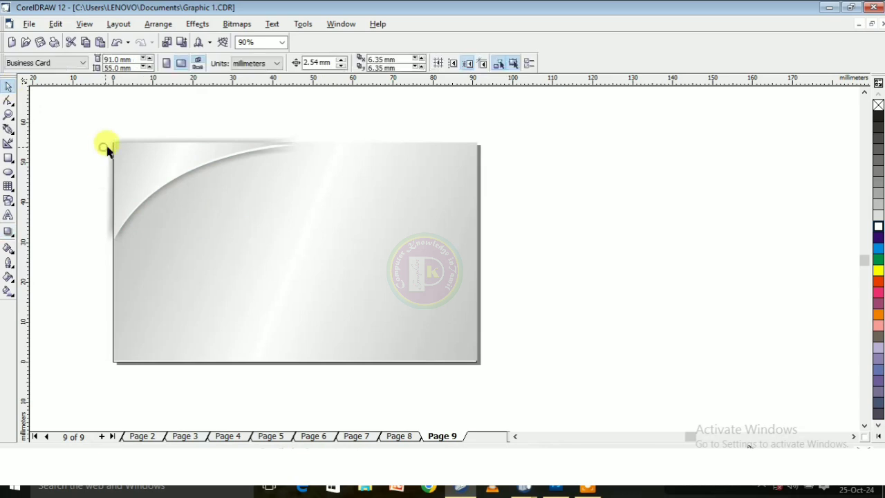
Step: Duplicate the shadowed corner shapes, move the copy to the card's lower right area and mirror it horizontally and vertically
left_click_drag(63, 108, 392, 283)
key("ctrl+d")
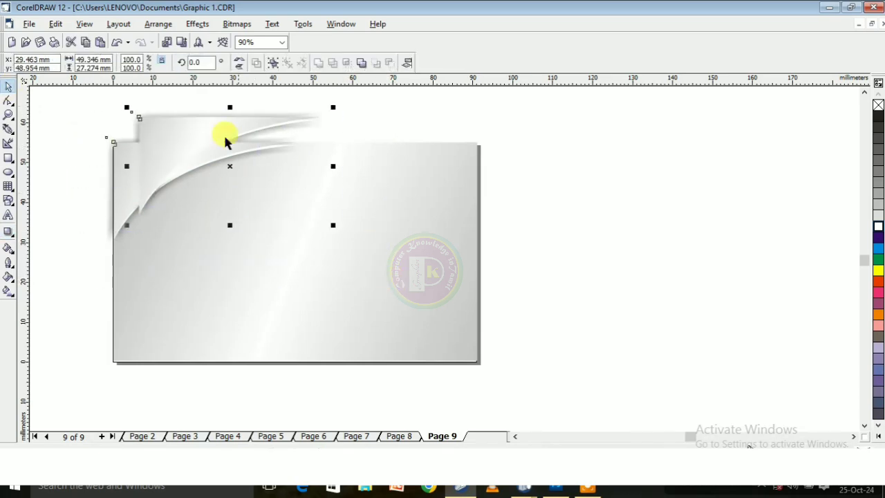
left_click_drag(197, 132, 320, 280)
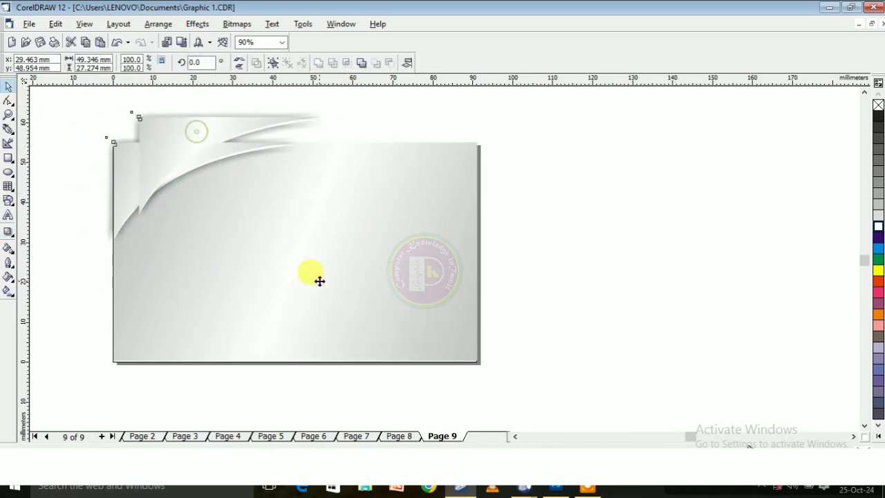
left_click(238, 63)
left_click(238, 62)
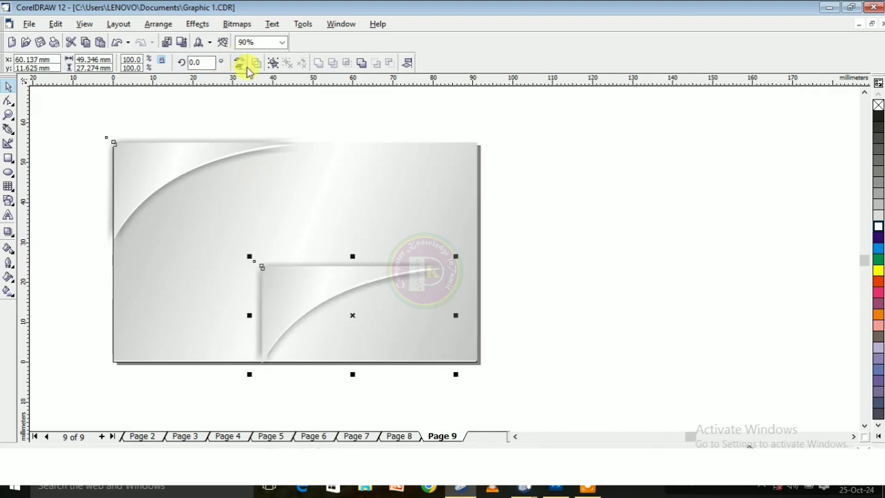
left_click(239, 64)
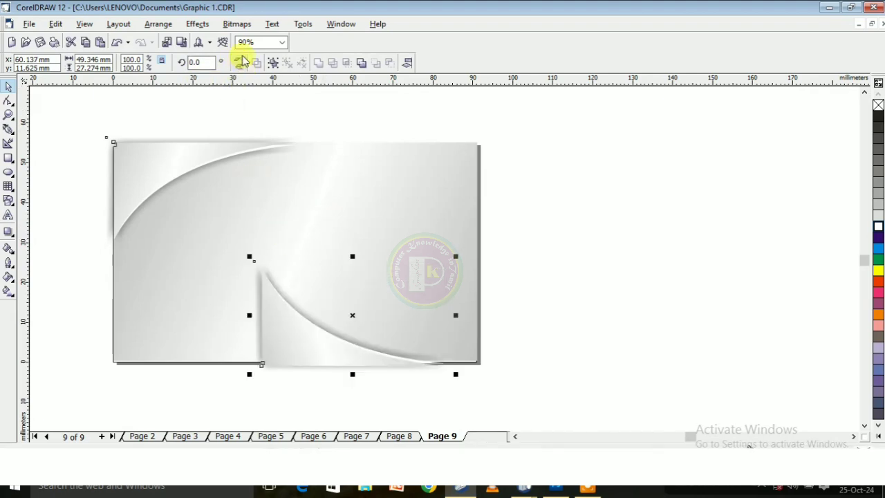
Step: Position the mirrored corner copy flush in the card's bottom-right corner
left_click_drag(405, 350, 447, 327)
scroll(450, 352, "up", 2)
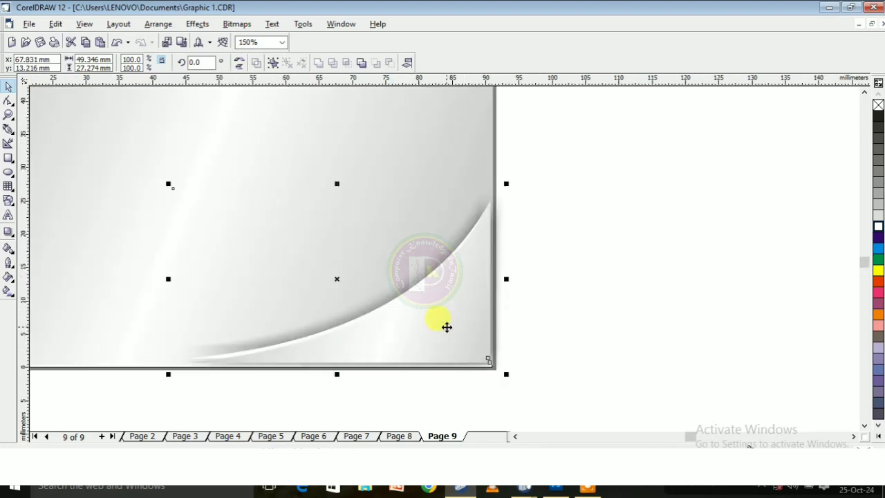
scroll(335, 313, "down", 3)
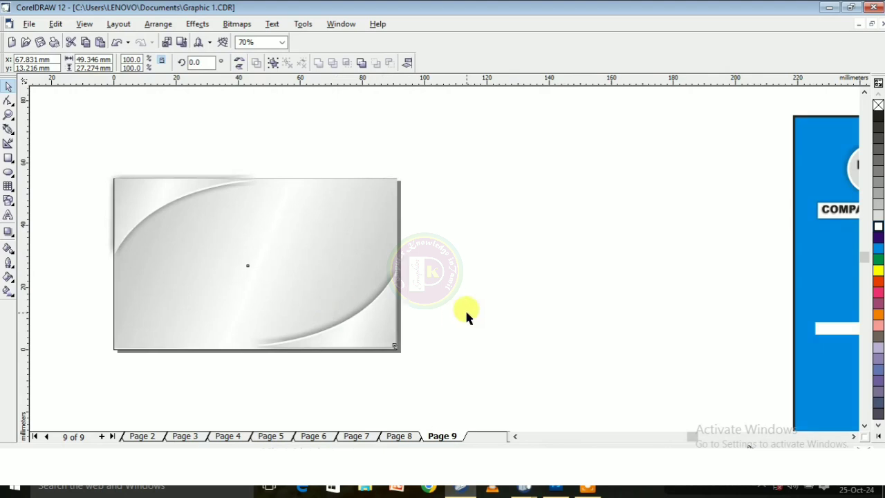
left_click(466, 312)
Step: Duplicate the complete card design and place the copy beside the original, on its right
scroll(142, 230, "down", 2)
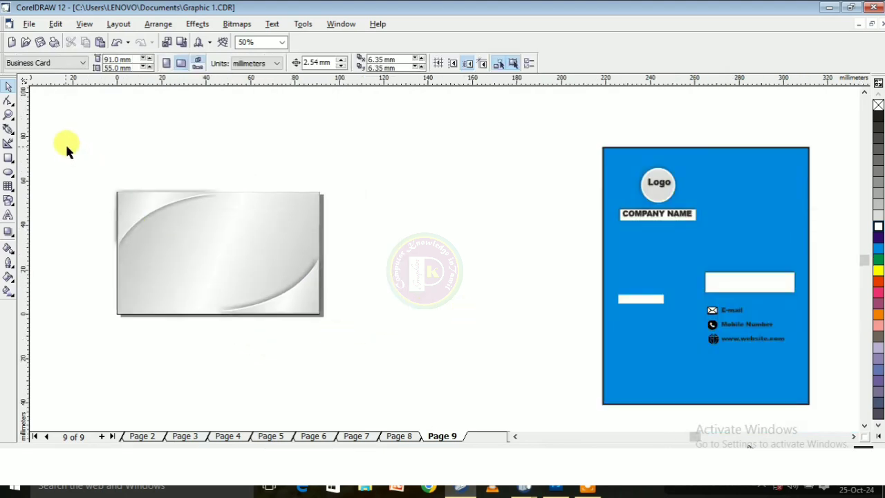
left_click_drag(65, 143, 417, 359)
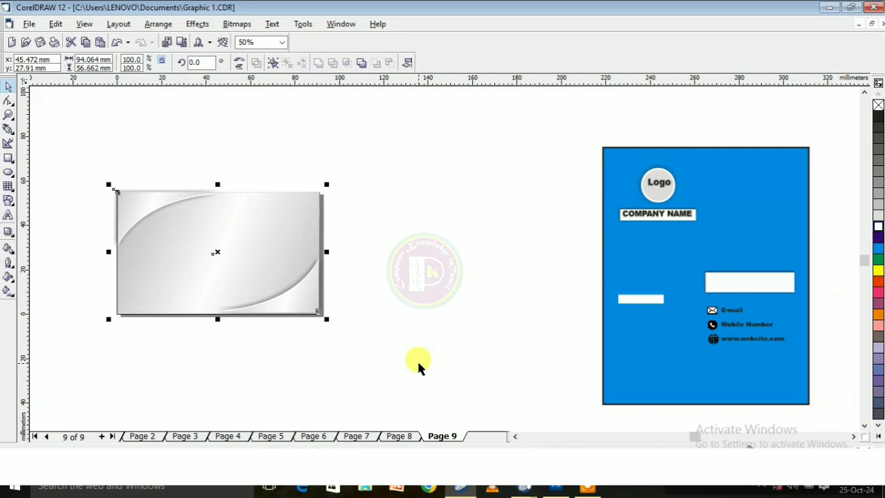
key("ctrl+d")
left_click_drag(232, 239, 441, 254)
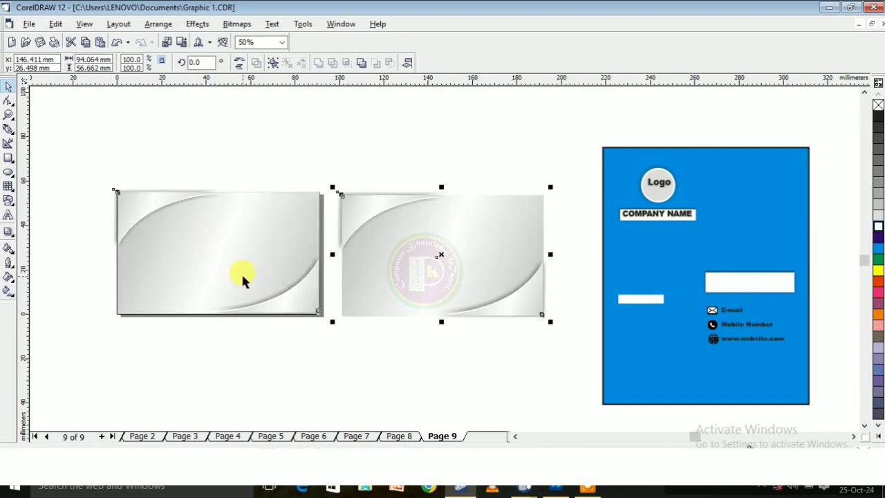
left_click(488, 364)
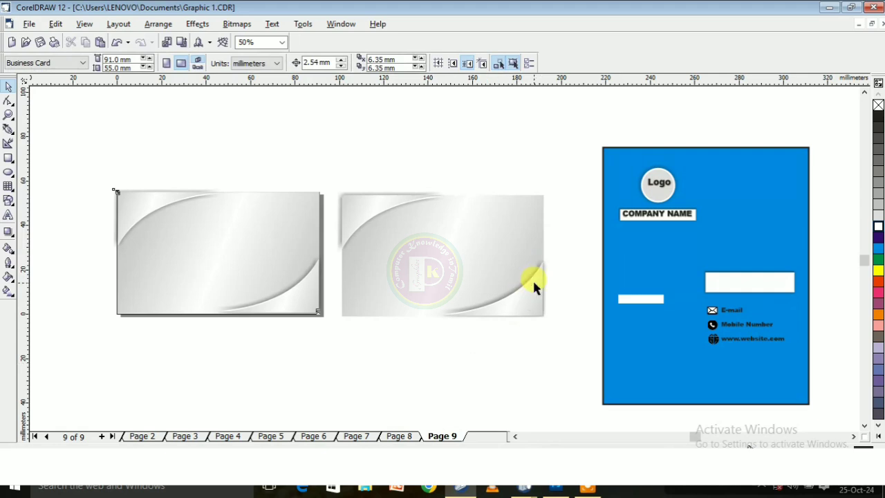
Step: Mirror the second card's upper-left corner shapes vertically and move them into its bottom-left corner
scroll(533, 278, "up", 1)
left_click_drag(280, 153, 483, 286)
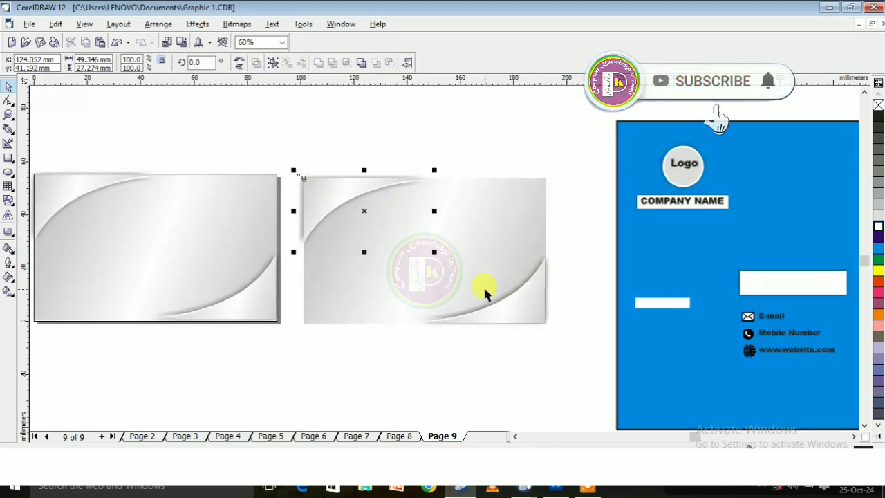
left_click(239, 63)
left_click(239, 64)
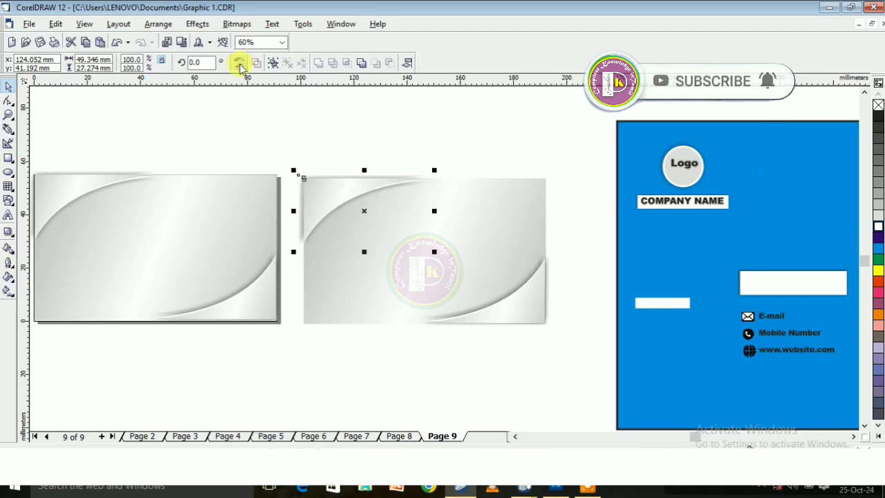
left_click(239, 63)
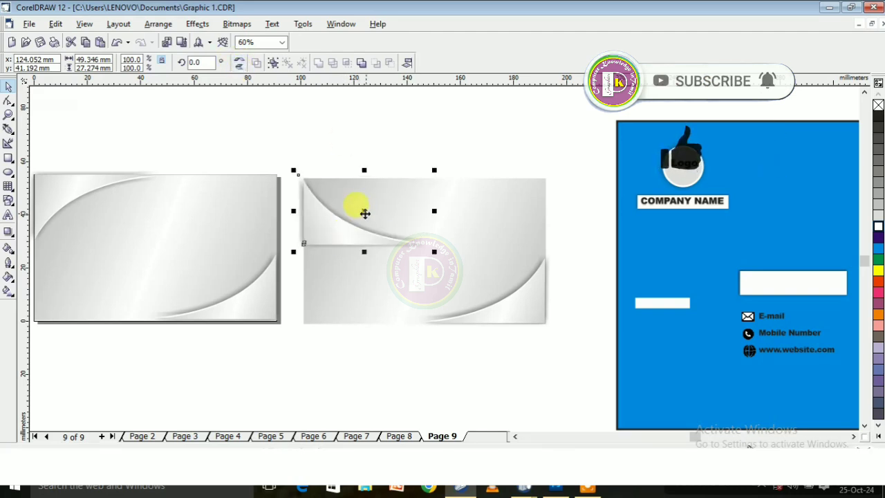
left_click_drag(364, 214, 367, 288)
scroll(478, 354, "up", 2)
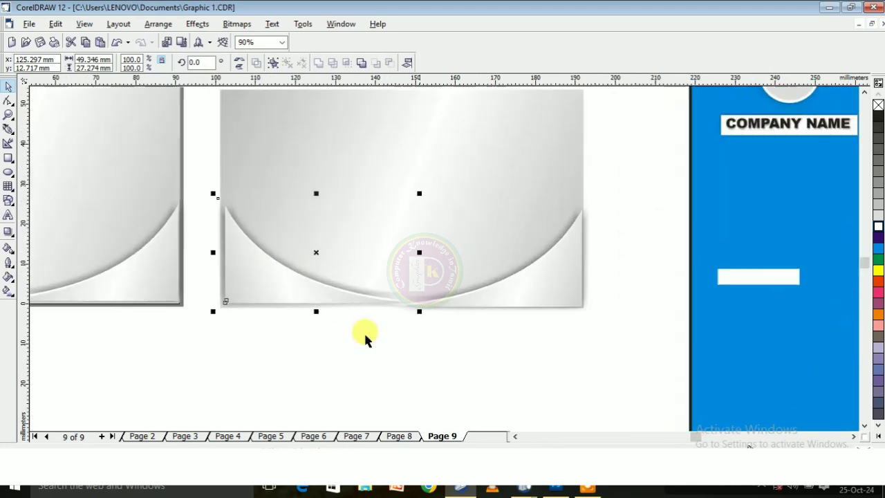
scroll(365, 337, "down", 2)
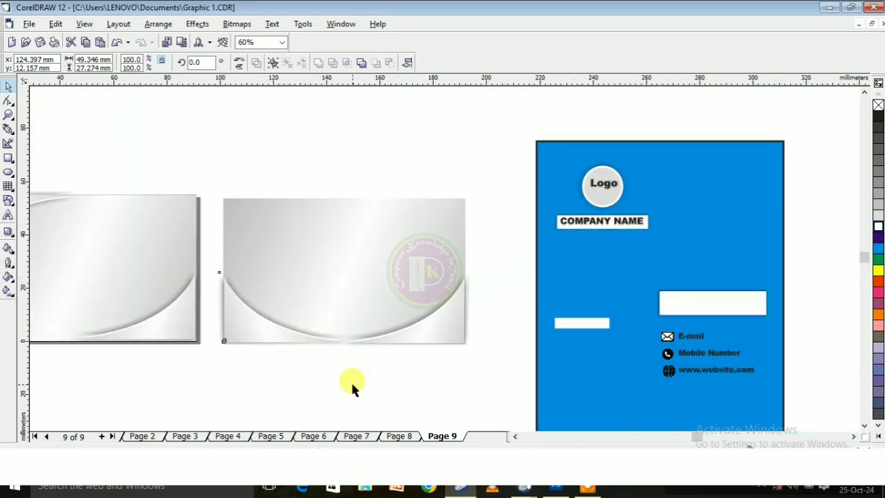
left_click(350, 380)
Step: Move the logo circle and company name label from the blue rectangle to the centre of the first card
scroll(415, 314, "down", 1)
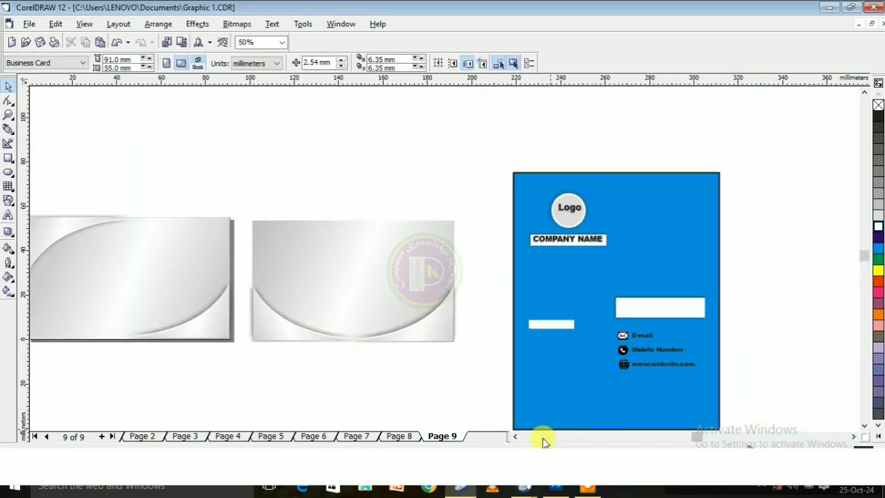
left_click(514, 437)
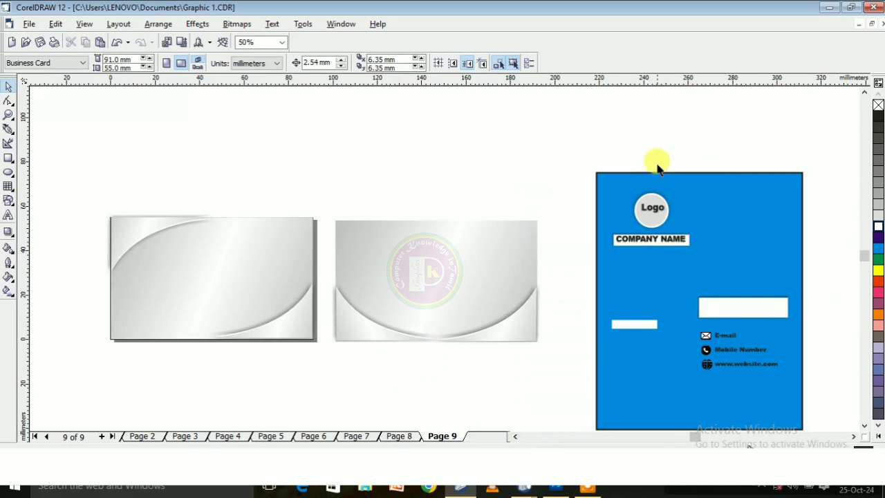
left_click_drag(560, 161, 705, 286)
left_click_drag(646, 209, 210, 267)
left_click(240, 390)
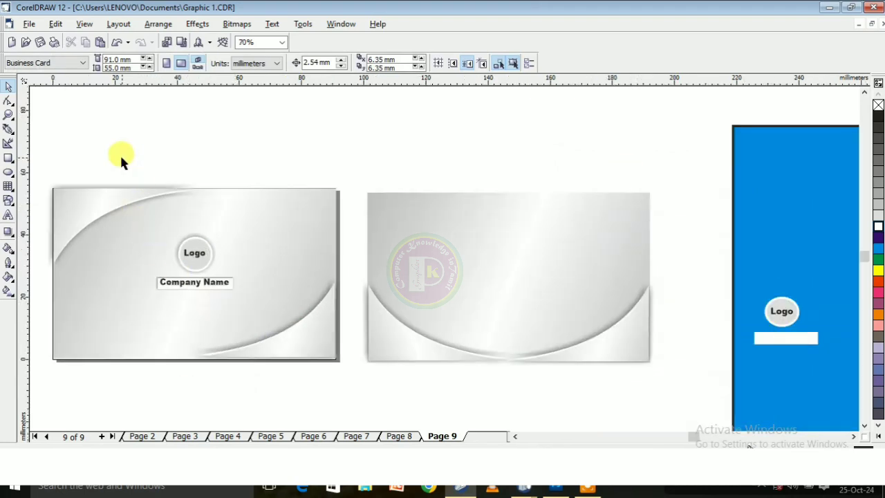
Step: Duplicate the logo and company name label and place the copy in the upper left of the second card
left_click_drag(242, 301, 270, 324)
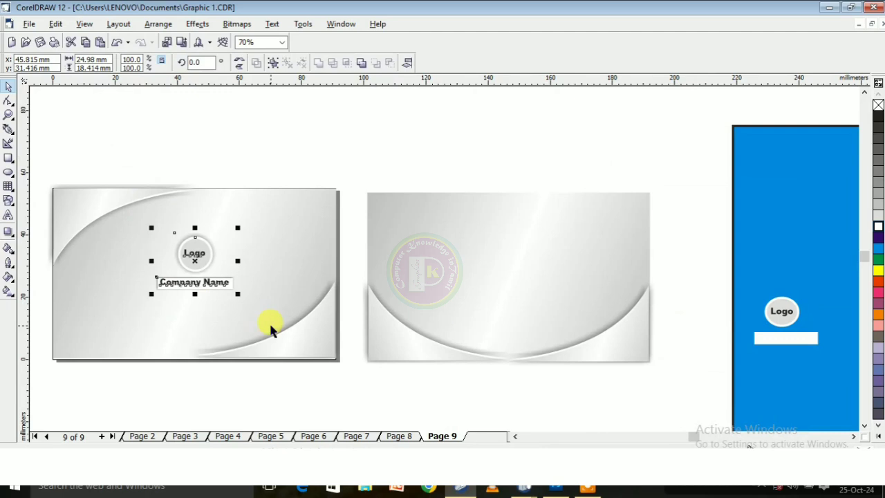
key("ctrl+d")
left_click_drag(214, 238, 411, 229)
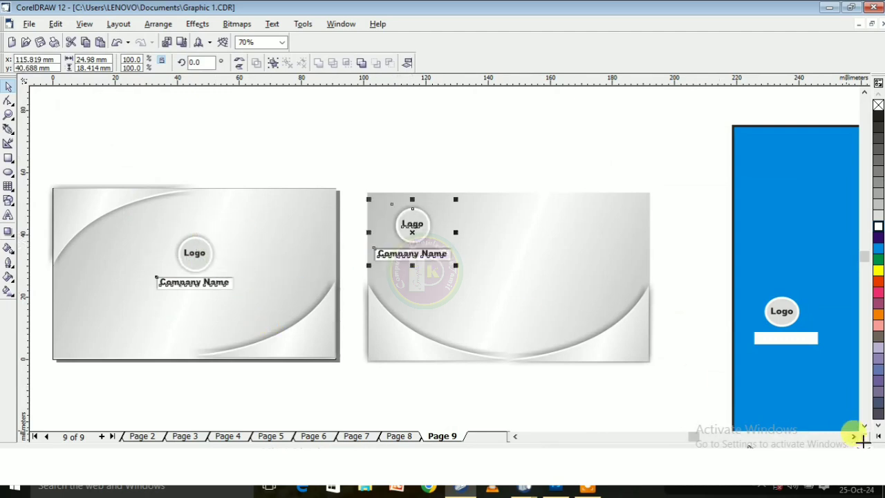
Step: Move the large white shadowed box from the blue rectangle to the upper right of the second card
scroll(856, 442, "right", 5)
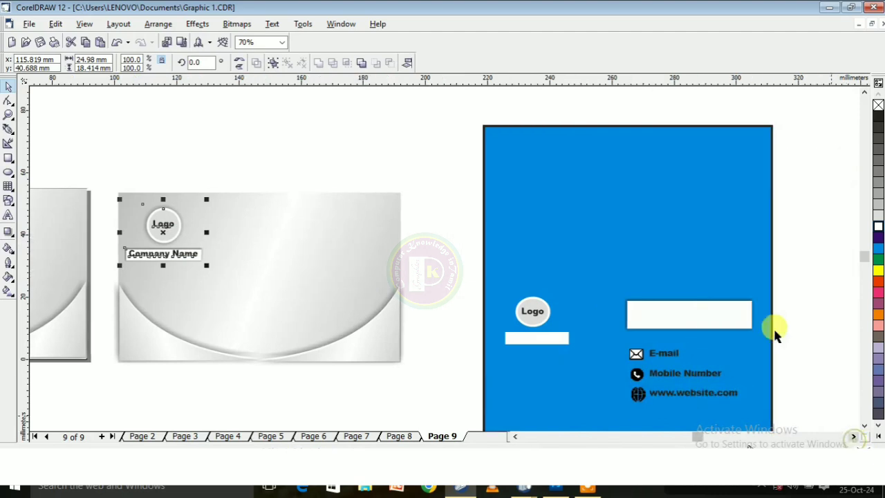
left_click(705, 312)
left_click_drag(715, 309, 345, 221)
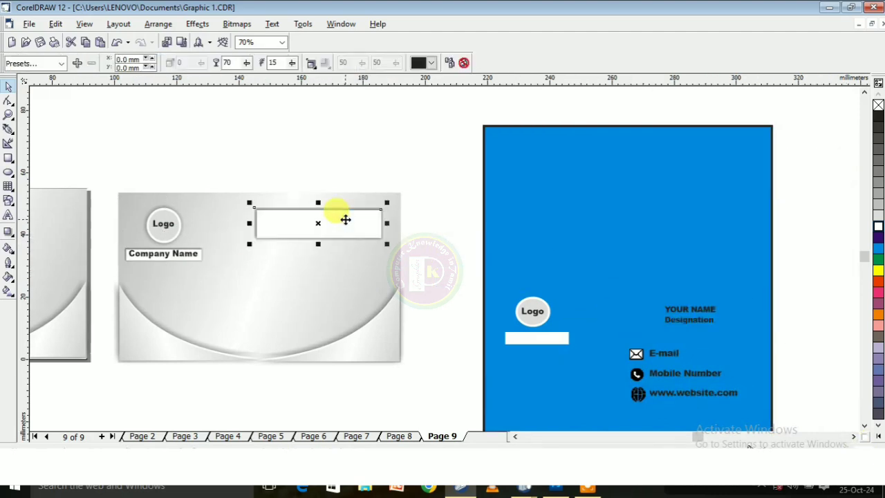
Step: Bring the YOUR NAME and Designation text to the front and place it inside the second card's white shadowed box
left_click_drag(796, 271, 637, 338)
left_click(159, 24)
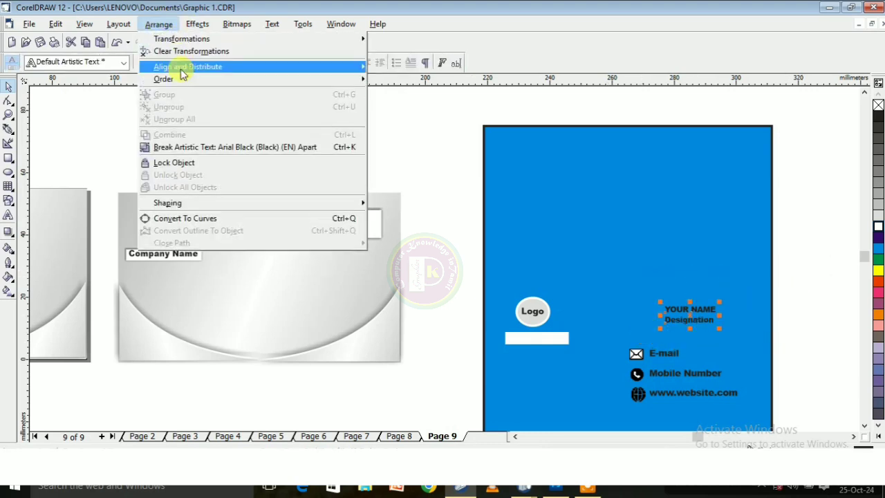
left_click(392, 79)
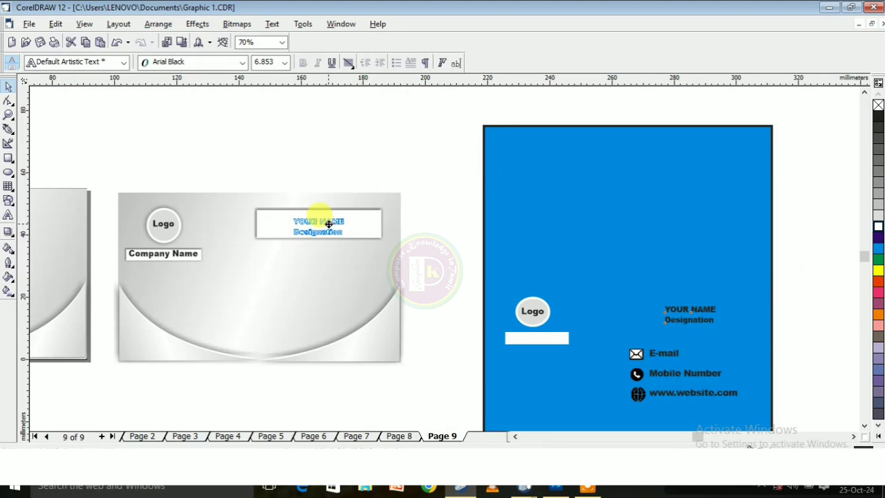
left_click(361, 170)
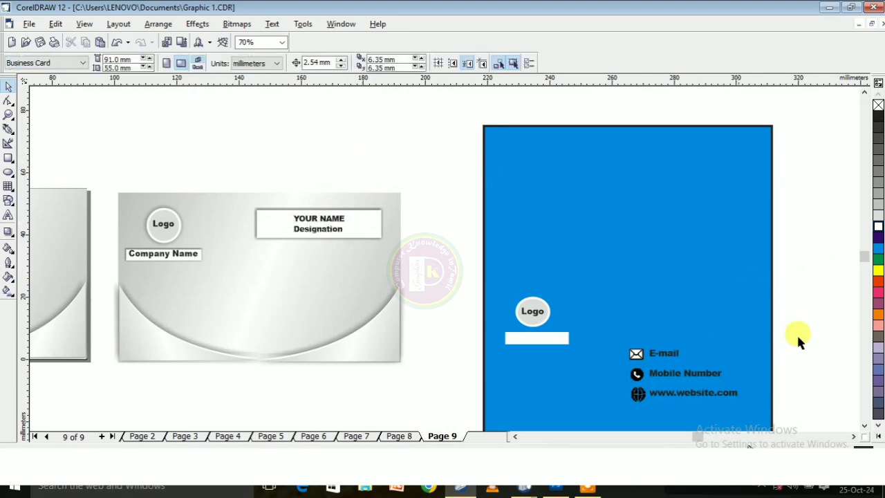
Step: Move the e-mail, mobile number and website lines with their icons from the blue rectangle to below the second card's name box
scroll(802, 318, "down", 3)
left_click_drag(802, 318, 587, 340)
left_click_drag(674, 297, 293, 204)
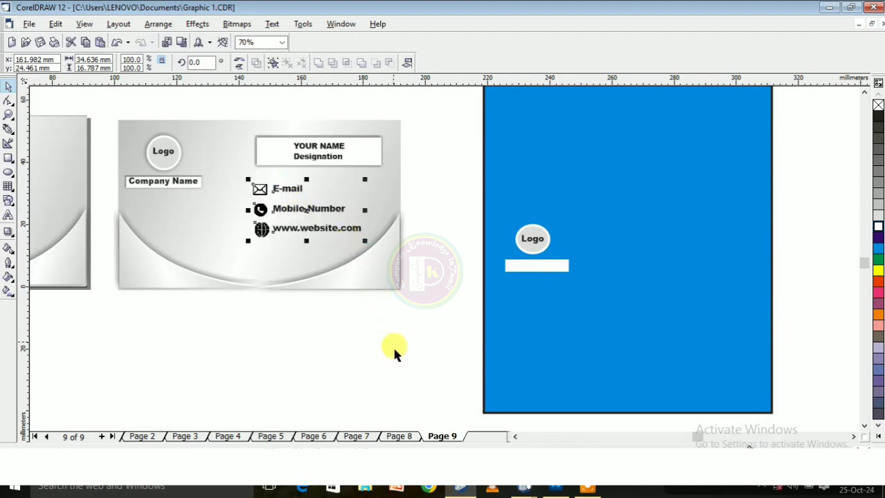
left_click(395, 350)
Step: Shift the contact lines and icons slightly right and down so they sit within the left edge of the name box
left_click_drag(428, 173, 240, 239)
scroll(251, 171, "up", 1)
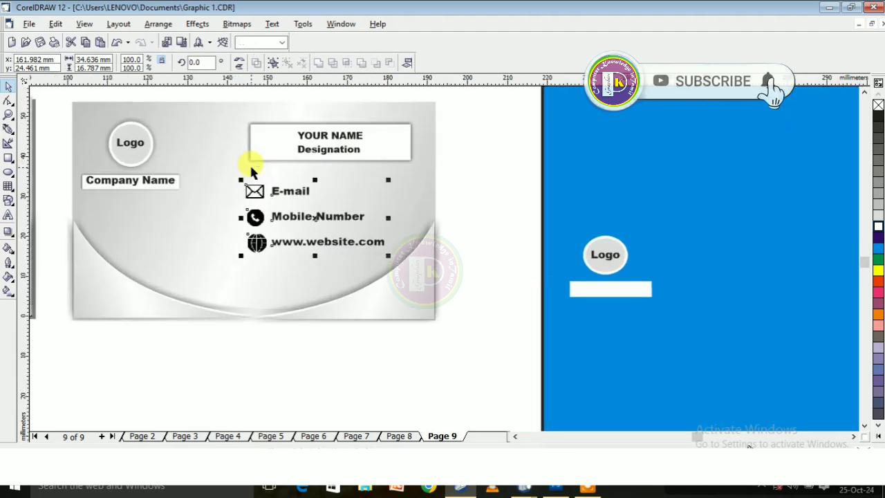
left_click_drag(247, 182, 256, 189)
left_click(476, 191)
scroll(538, 228, "down", 3)
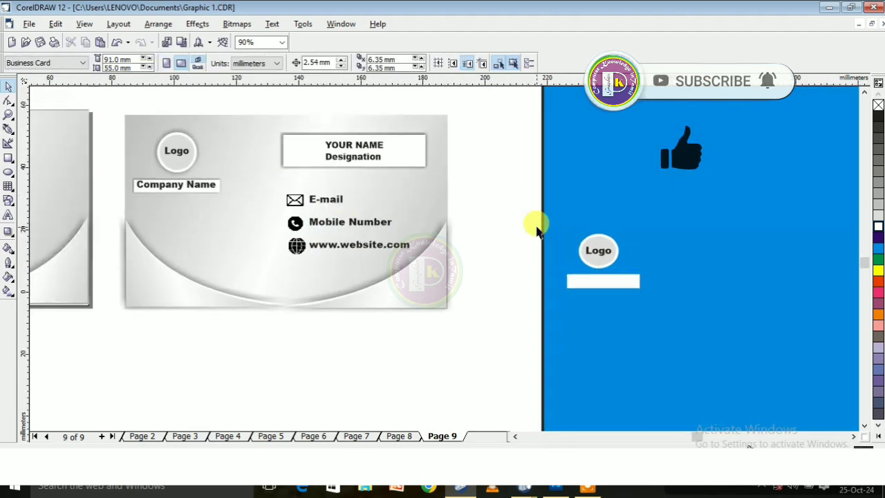